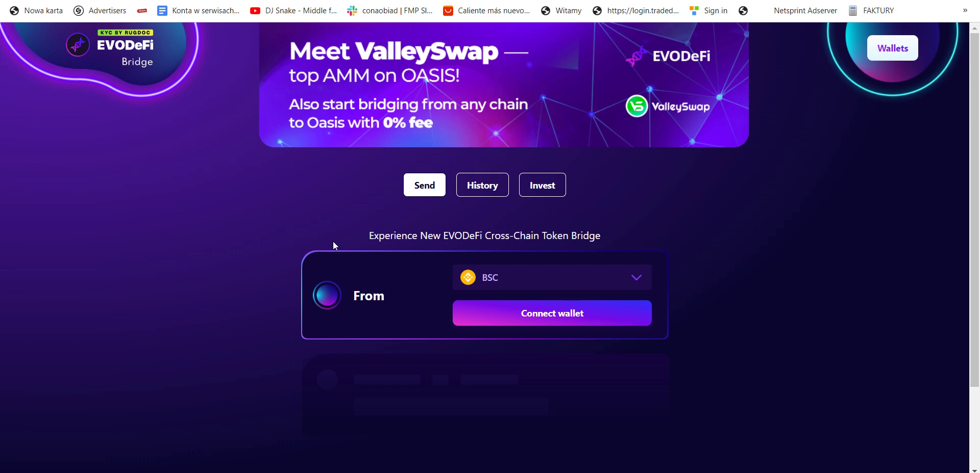
Connect the Metamask wallet to the bridge and close the wallet overview.
left_click(911, 51)
left_click(594, 289)
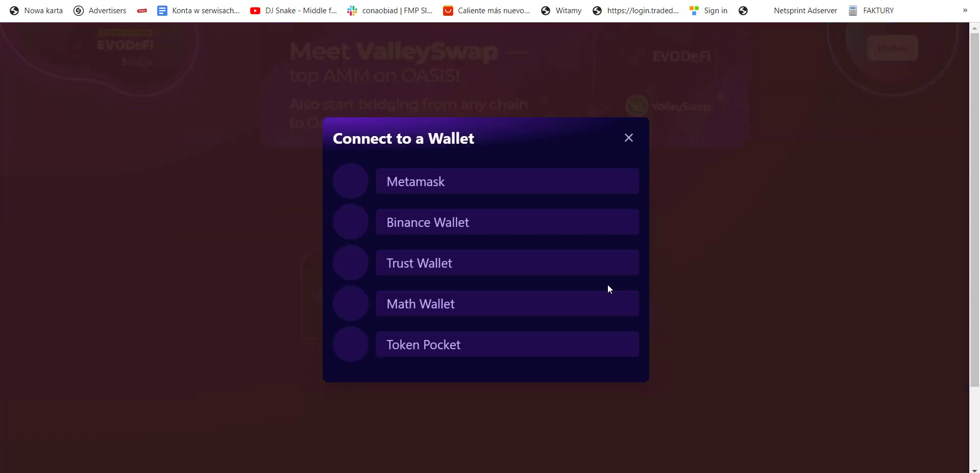
left_click(460, 193)
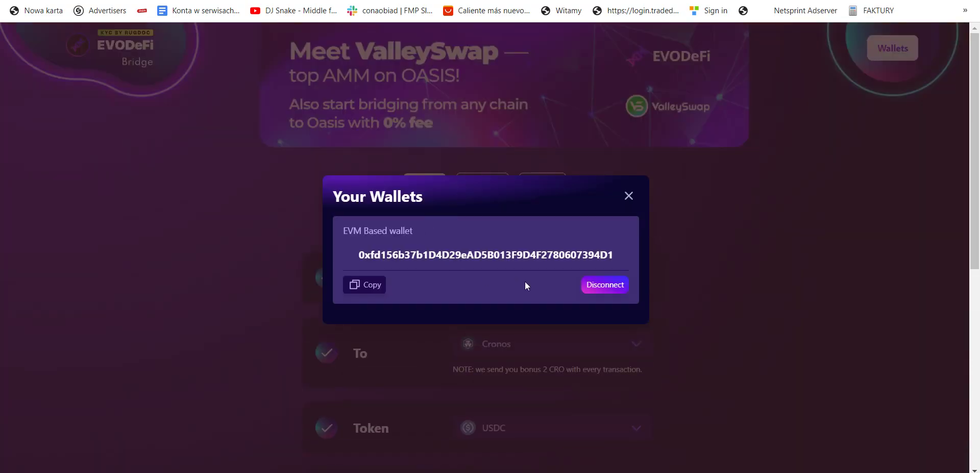
left_click(628, 196)
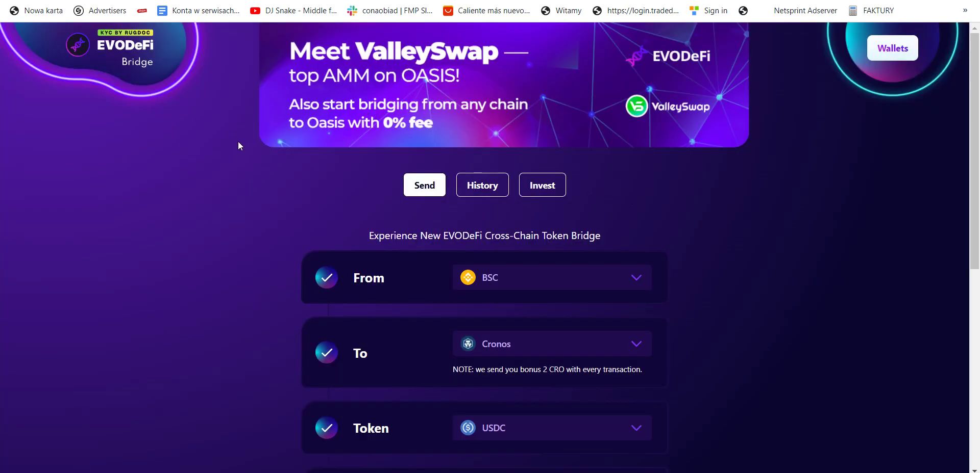
Look through the available source networks, keeping BSC as the network to send from.
scroll(240, 143, "down", 3)
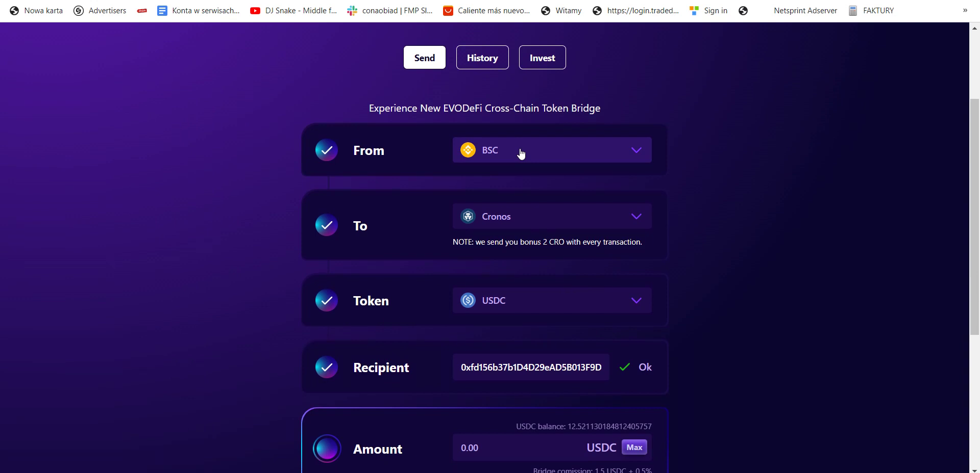
left_click(521, 154)
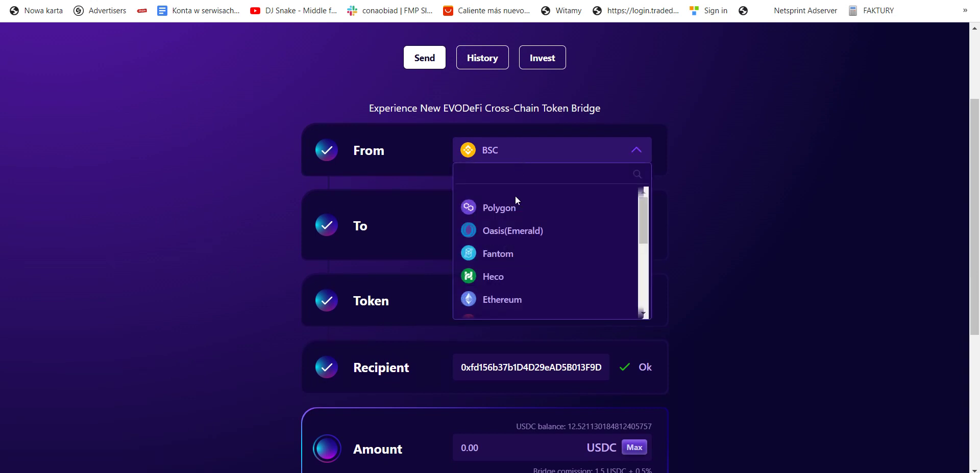
scroll(513, 231, "down", 1)
scroll(512, 233, "down", 1)
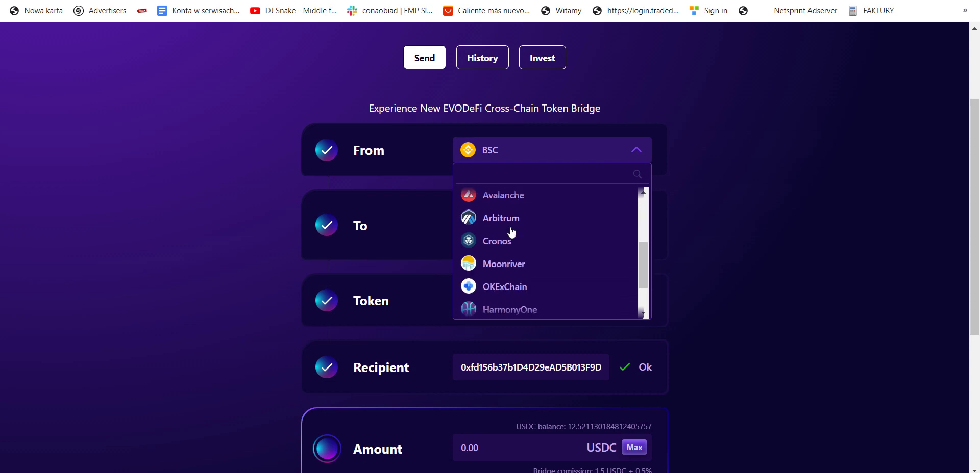
scroll(511, 232, "up", 3)
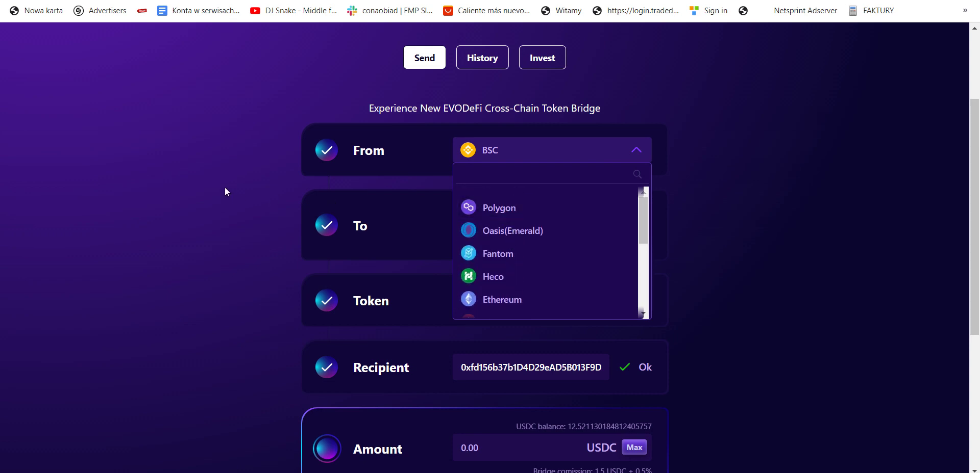
left_click(635, 151)
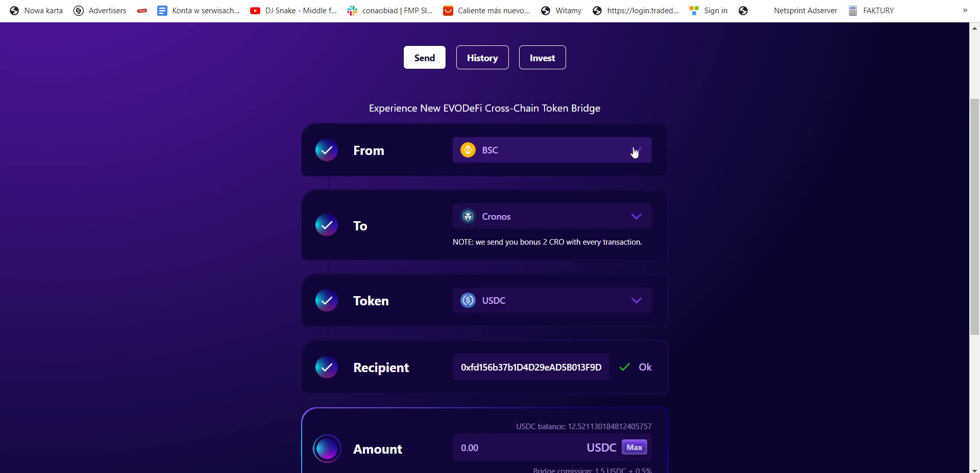
Look through the available destination networks, keeping Cronos as the network to send to.
left_click(517, 222)
scroll(510, 284, "down", 4)
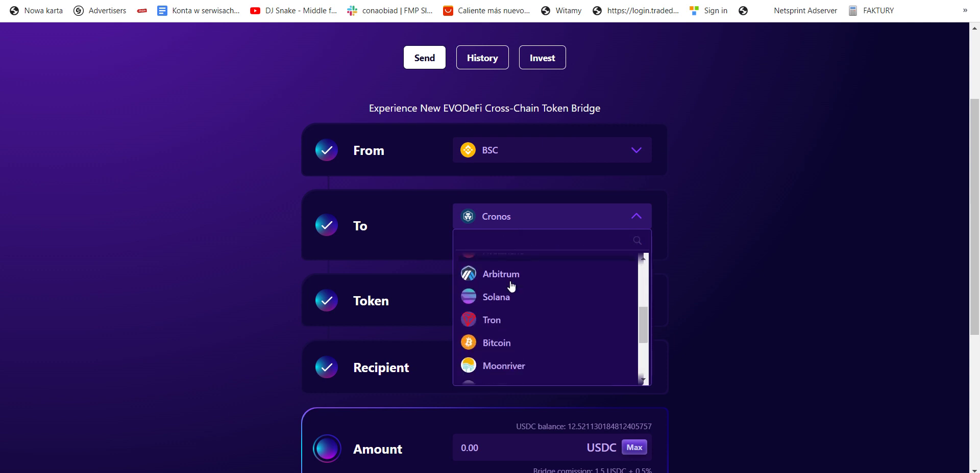
scroll(511, 286, "down", 3)
scroll(512, 285, "up", 4)
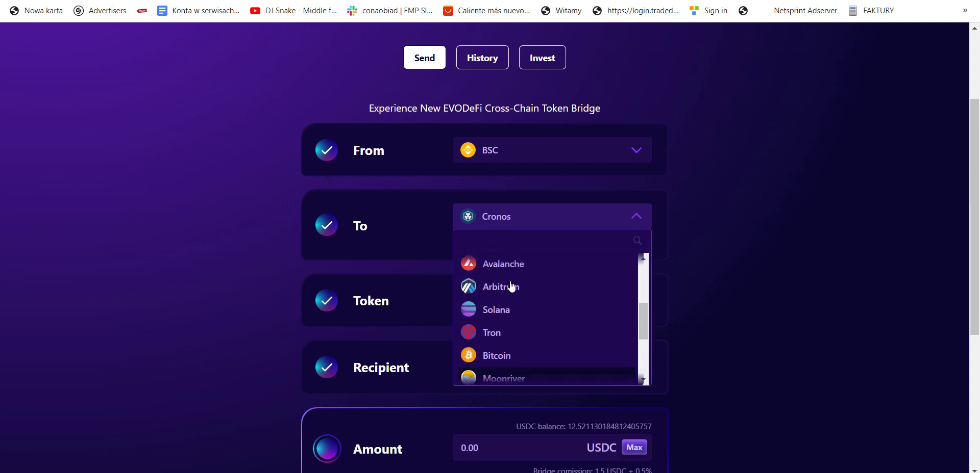
scroll(510, 286, "up", 4)
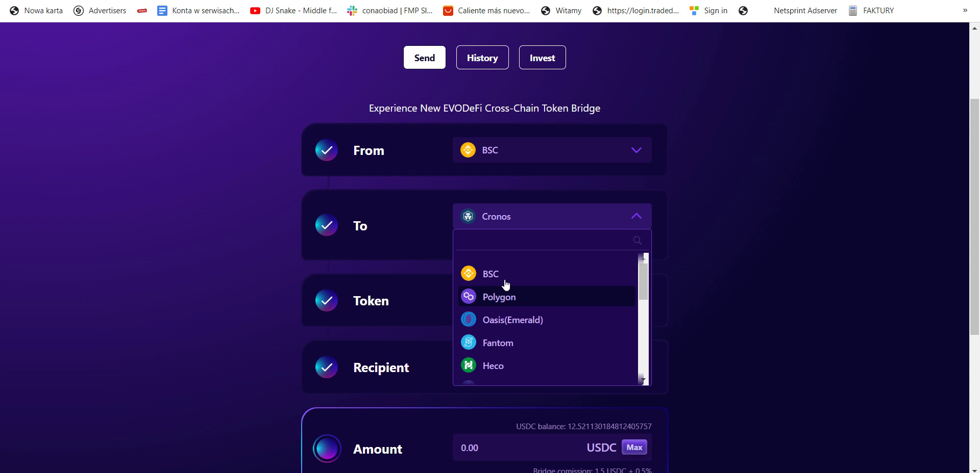
left_click(493, 219)
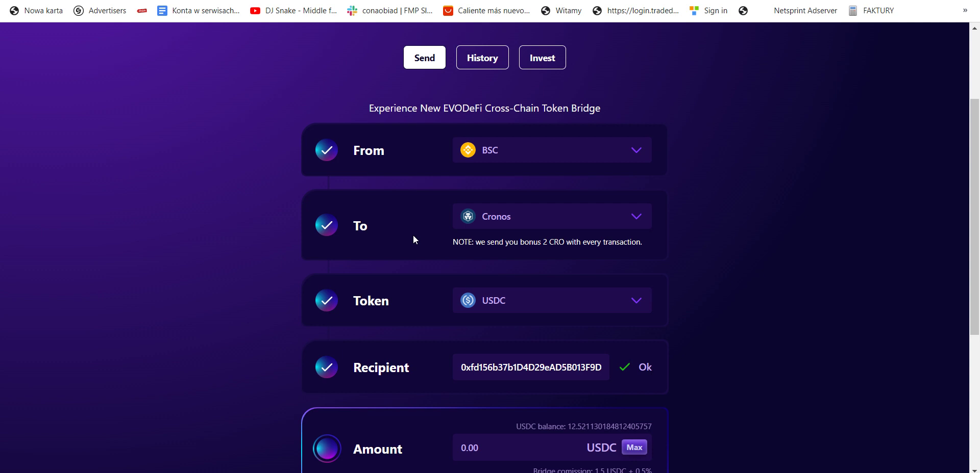
Review the tokens that can be bridged, keeping USDC, and read the CRO bonus note under the destination network.
left_click(543, 305)
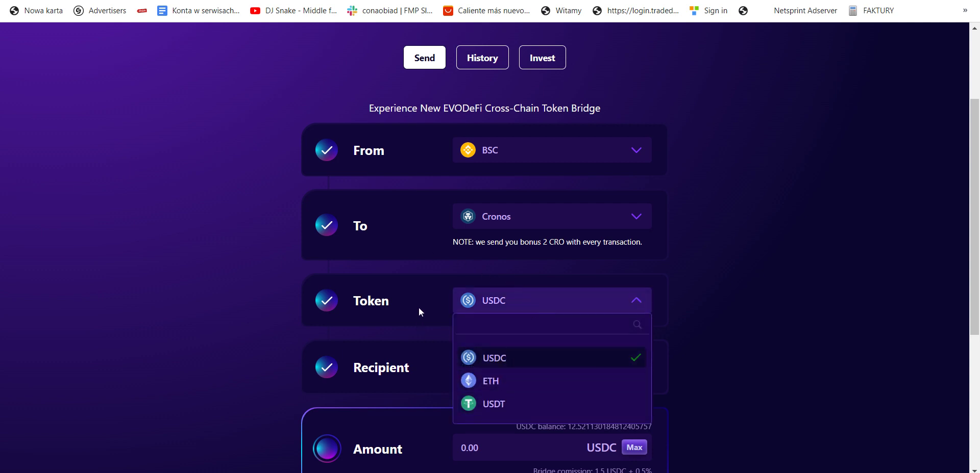
left_click(630, 301)
left_click_drag(539, 242, 562, 240)
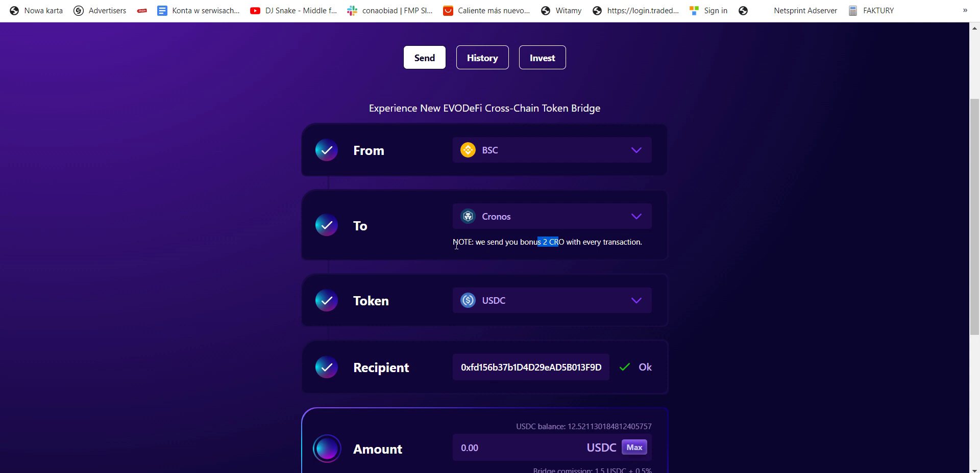
left_click(438, 252)
left_click_drag(542, 242, 561, 240)
Set the transfer amount to 11.5 USDC.
scroll(415, 296, "down", 3)
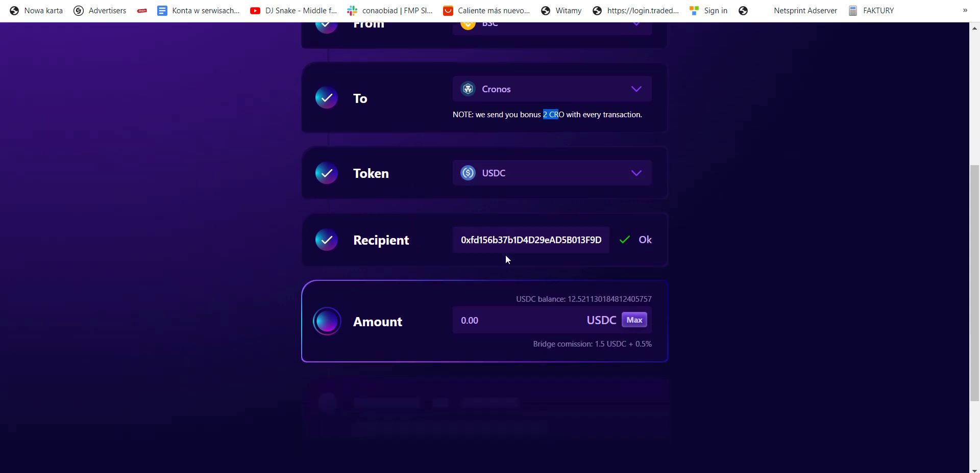
left_click(492, 321)
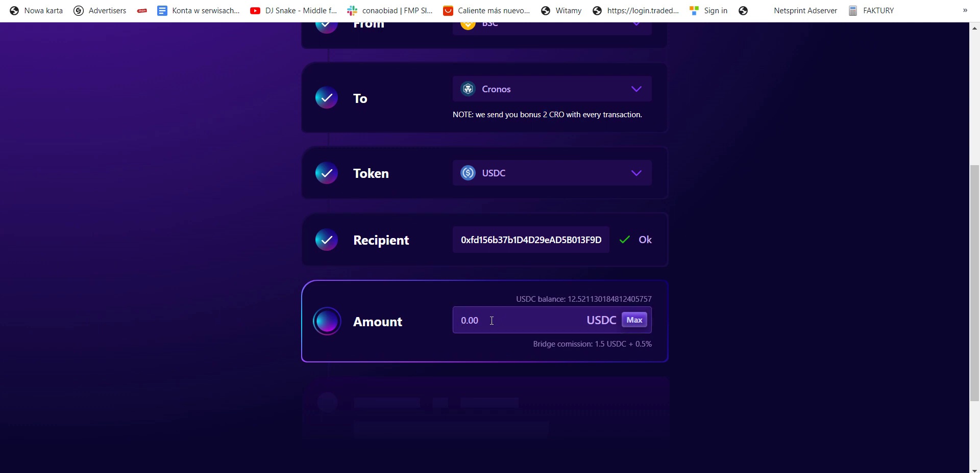
type("11")
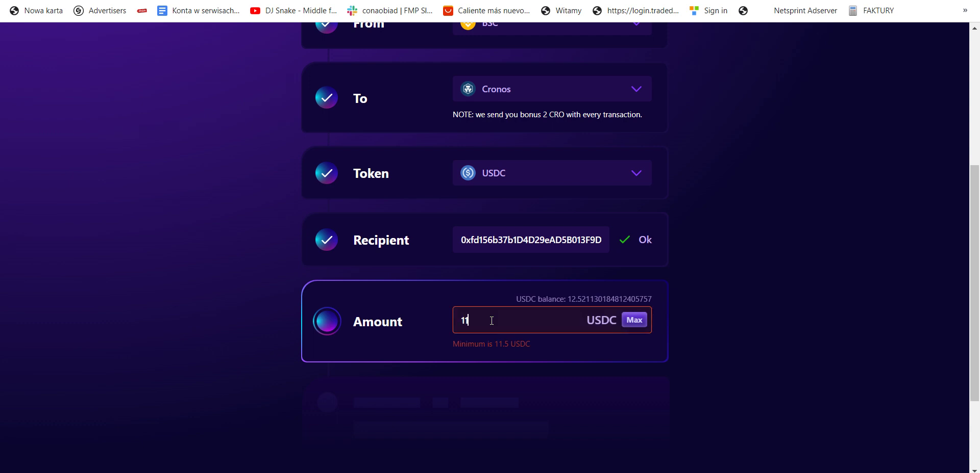
type("5")
key("BackSpace")
type("1.5")
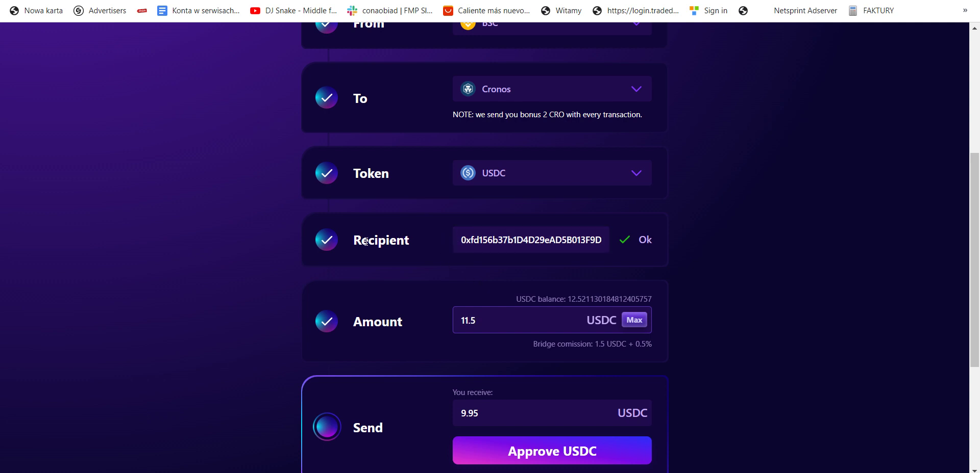
Check the recipient address against the connected MetaMask account and review the transfer details, including the bridge commission.
left_click_drag(354, 240, 412, 239)
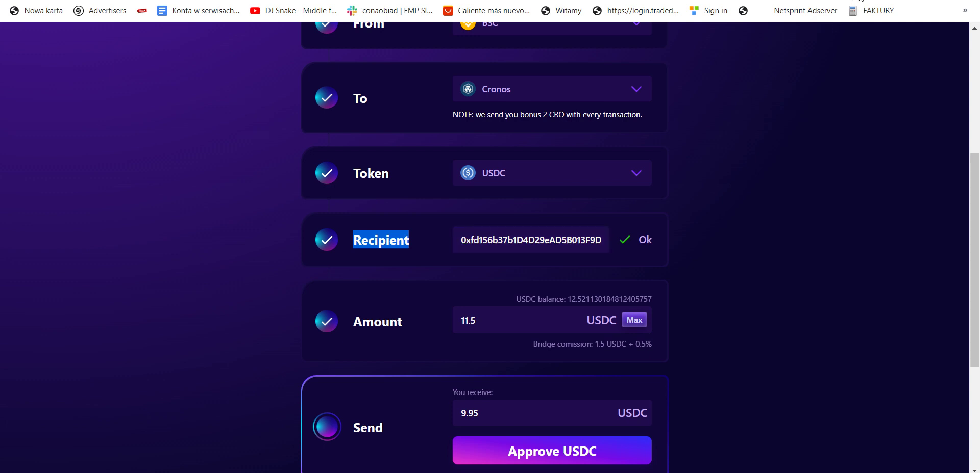
left_click(750, 2)
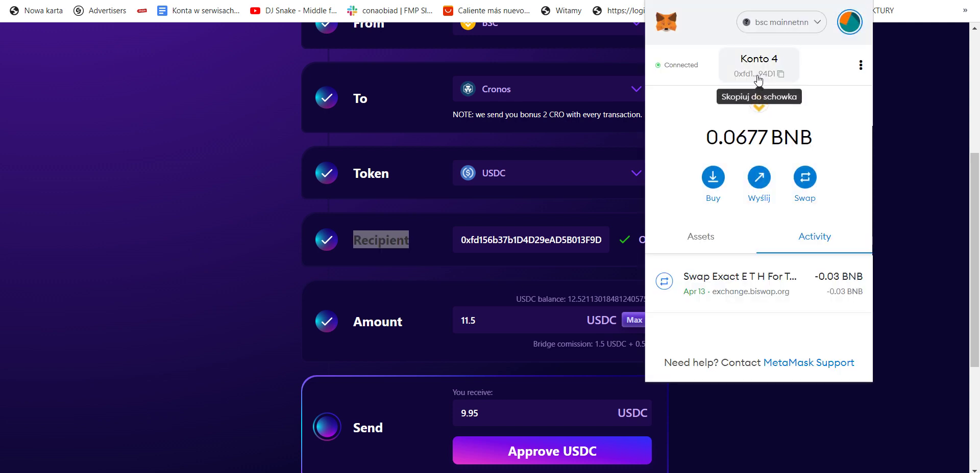
left_click(902, 103)
scroll(312, 185, "up", 3)
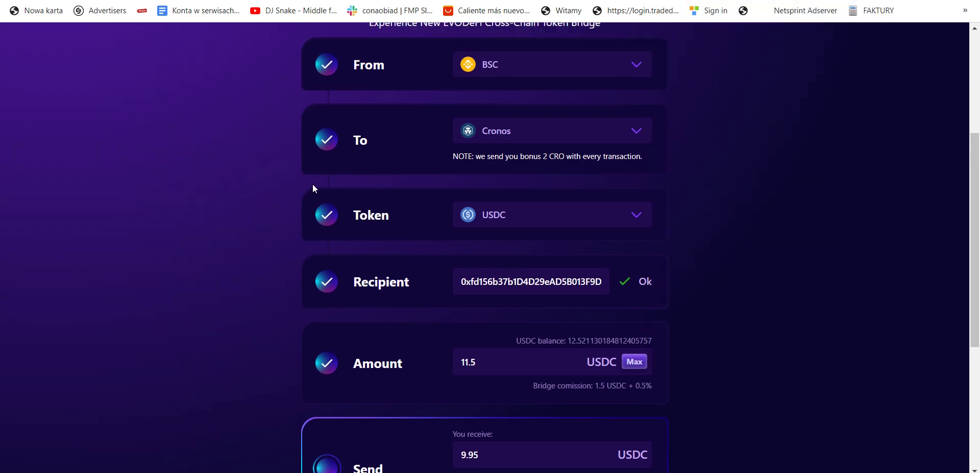
scroll(476, 290, "down", 4)
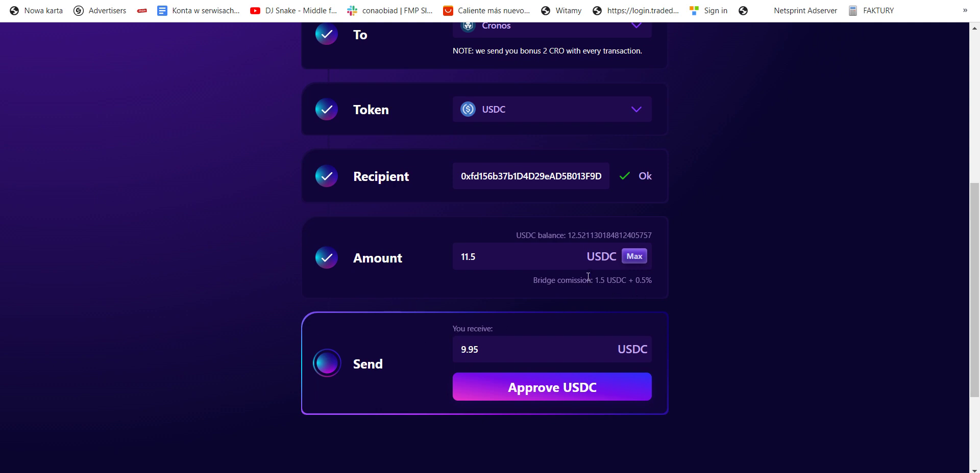
left_click_drag(592, 279, 624, 280)
Approve USDC spending for the bridge and confirm the permission request in MetaMask.
scroll(412, 277, "down", 2)
left_click(503, 330)
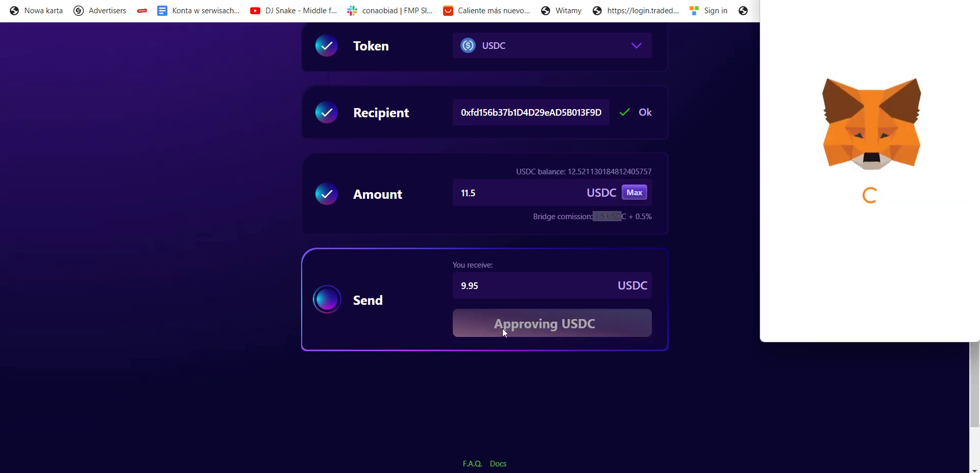
scroll(888, 280, "down", 1)
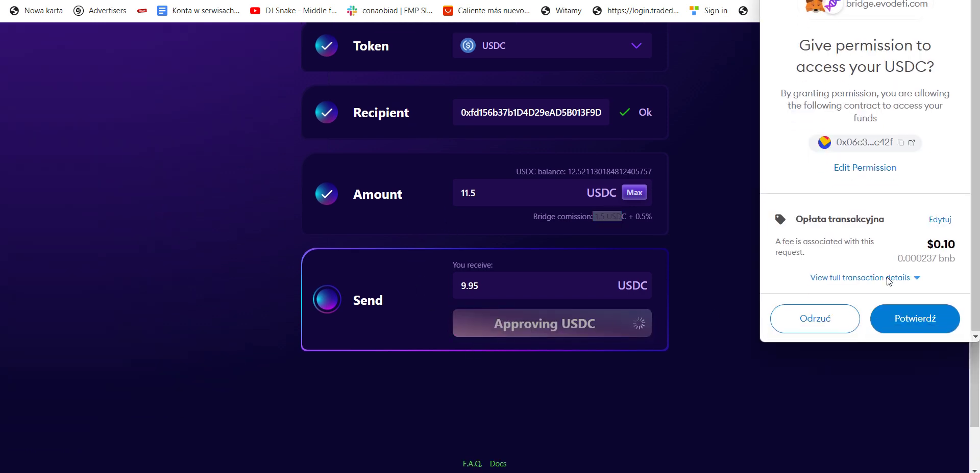
left_click(882, 320)
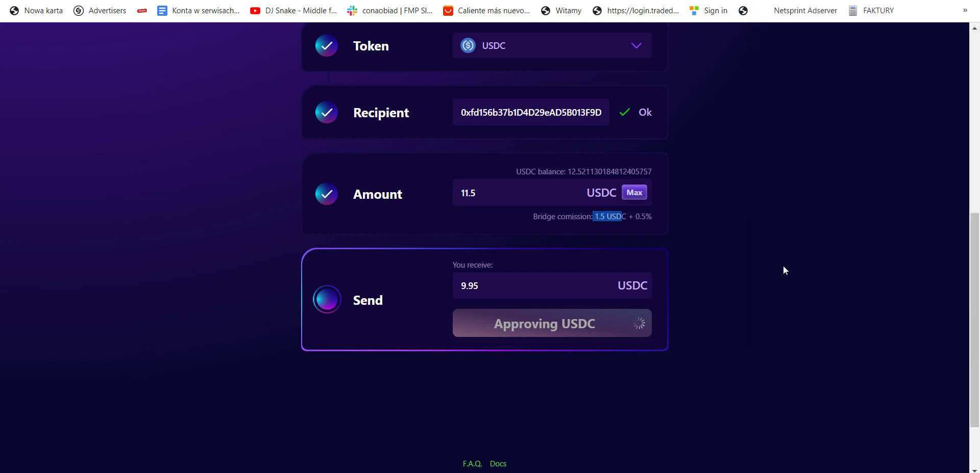
Send the 11.5 USDC from BSC to Cronos and confirm the transaction in MetaMask.
scroll(777, 262, "down", 2)
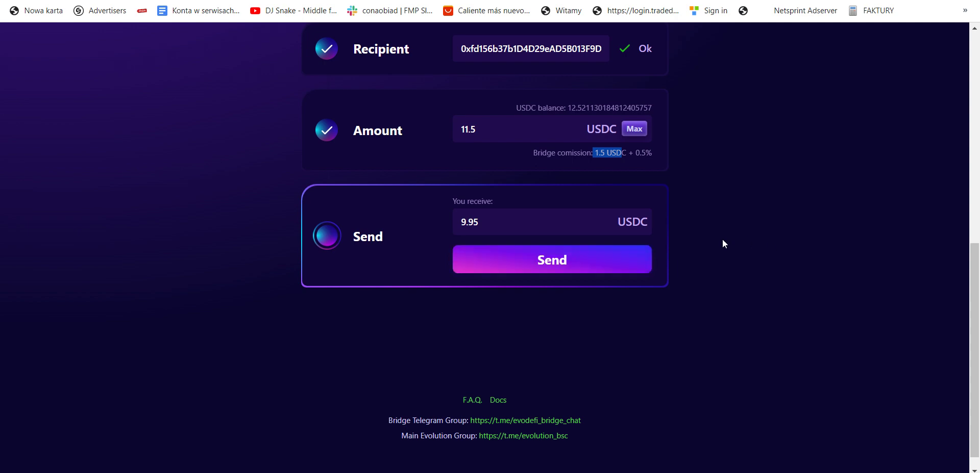
scroll(547, 263, "up", 3)
scroll(547, 265, "up", 3)
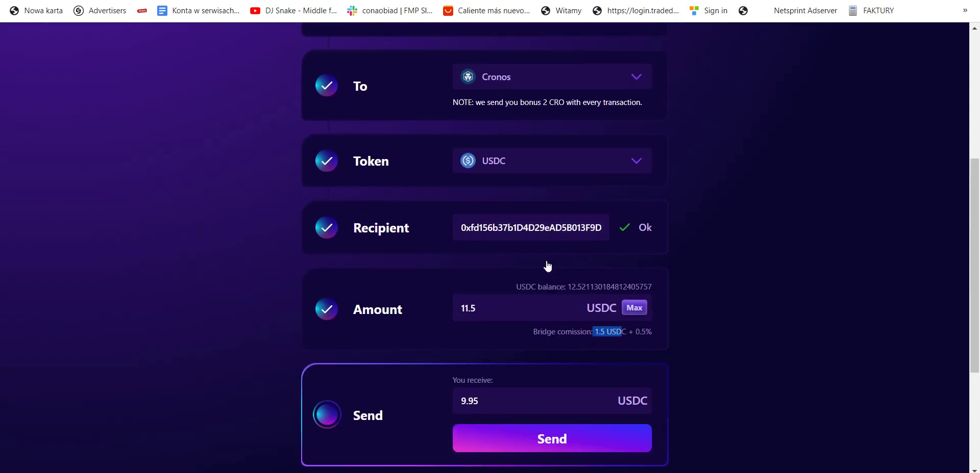
scroll(546, 267, "down", 2)
left_click(542, 324)
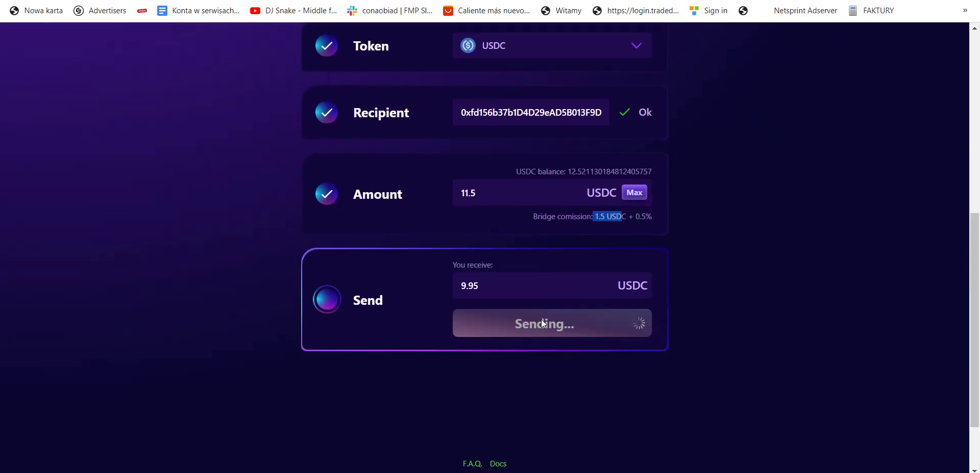
scroll(861, 267, "down", 2)
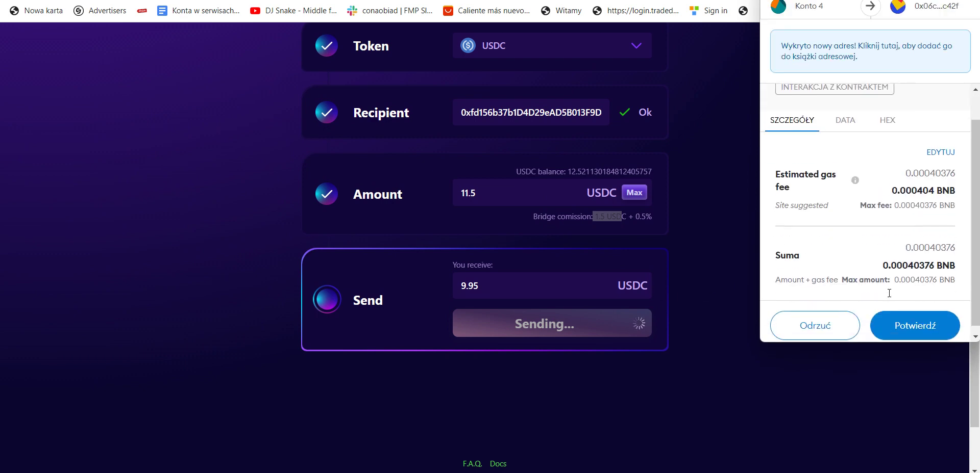
left_click(900, 321)
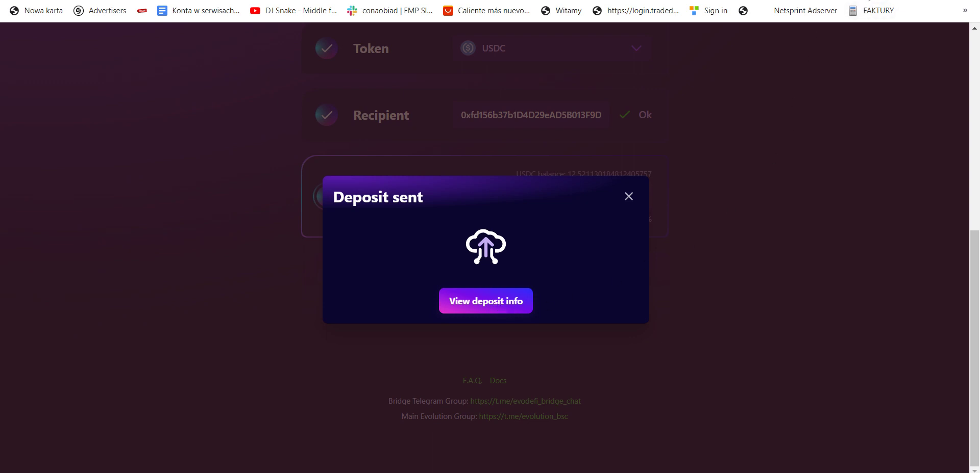
Check the account activity in MetaMask, and open the deposit info to examine the transfer's status and log.
left_click(867, 0)
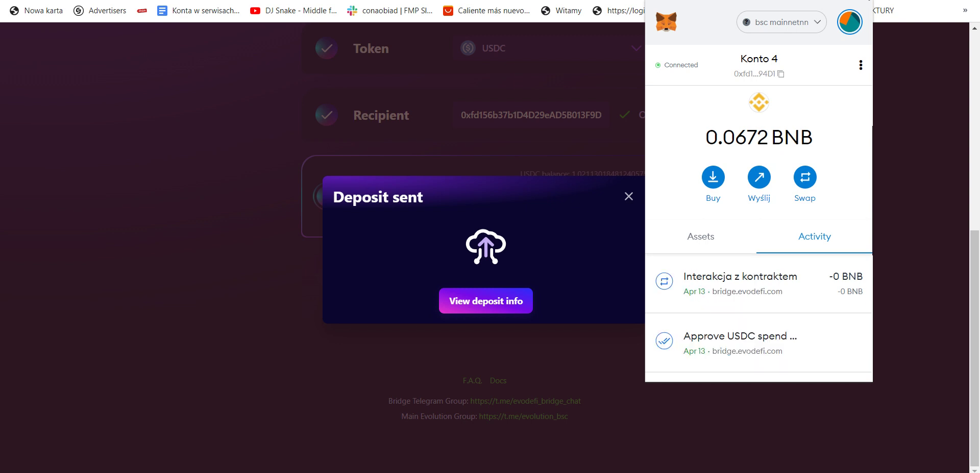
left_click(477, 295)
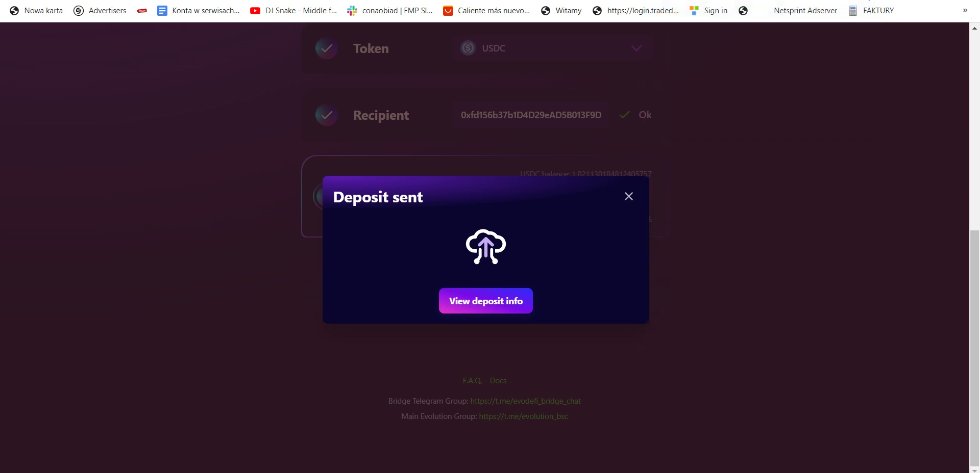
left_click(483, 306)
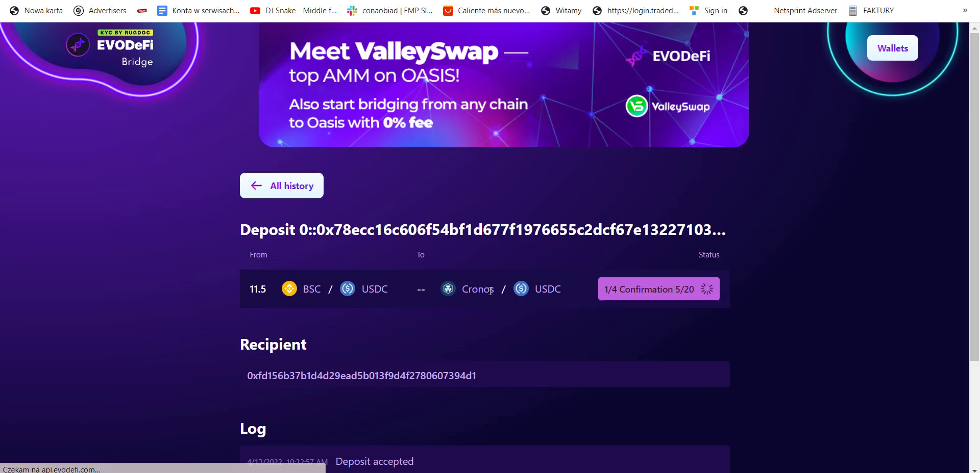
scroll(309, 301, "down", 4)
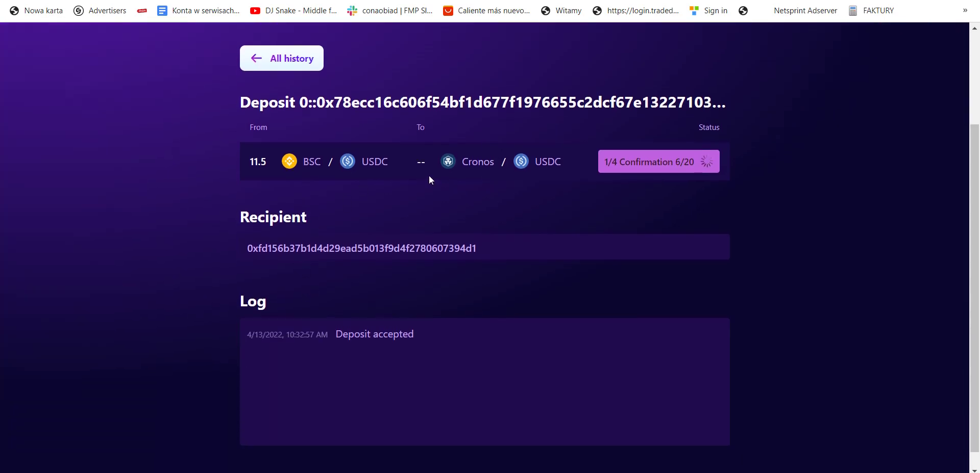
scroll(156, 163, "up", 2)
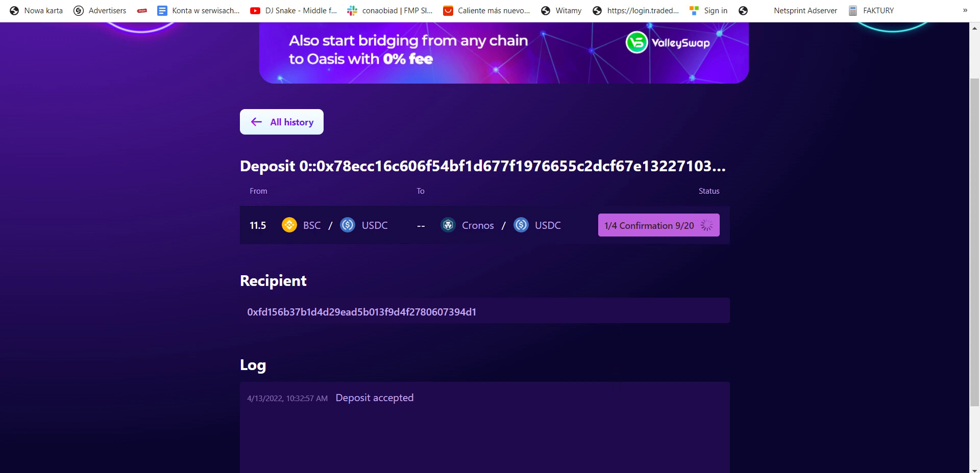
mouse_move(630, 472)
left_click(631, 428)
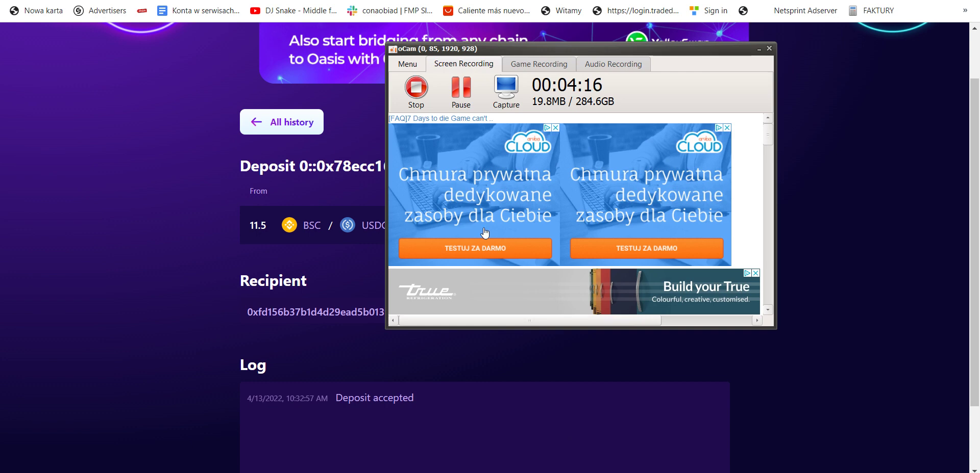
left_click(210, 125)
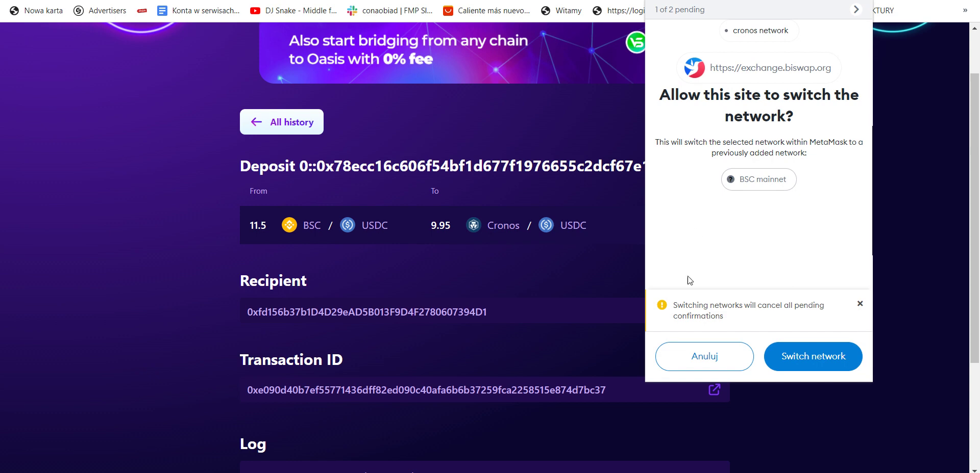
Reject Biswap's pending request to switch to BSC mainnet, and check the CRO balance and assets on the Cronos network in MetaMask.
scroll(695, 369, "down", 1)
left_click(695, 368)
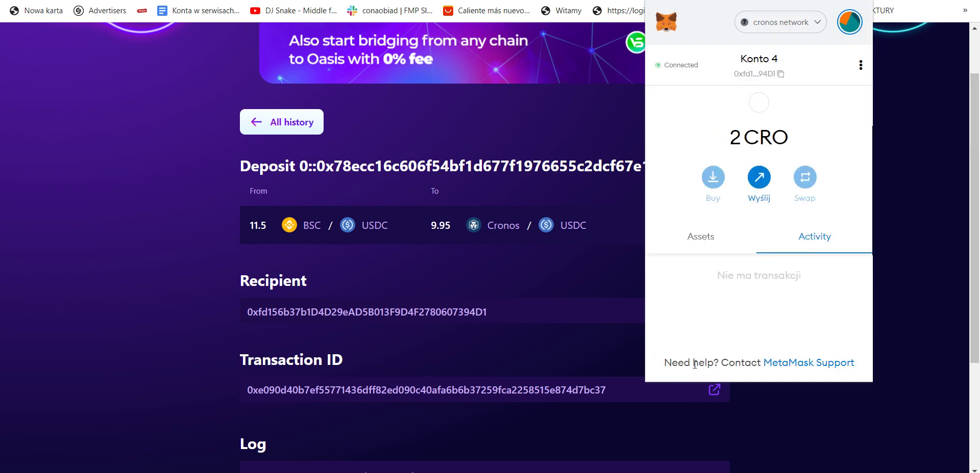
left_click_drag(733, 137, 790, 139)
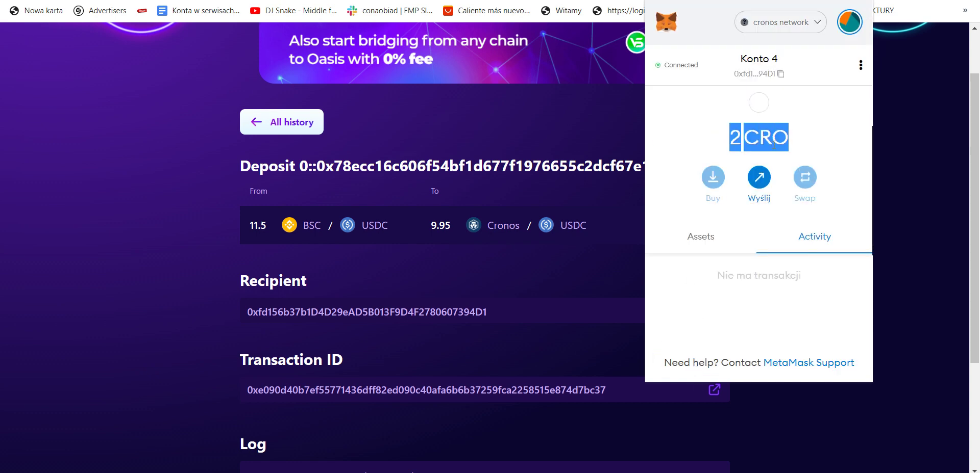
left_click(702, 238)
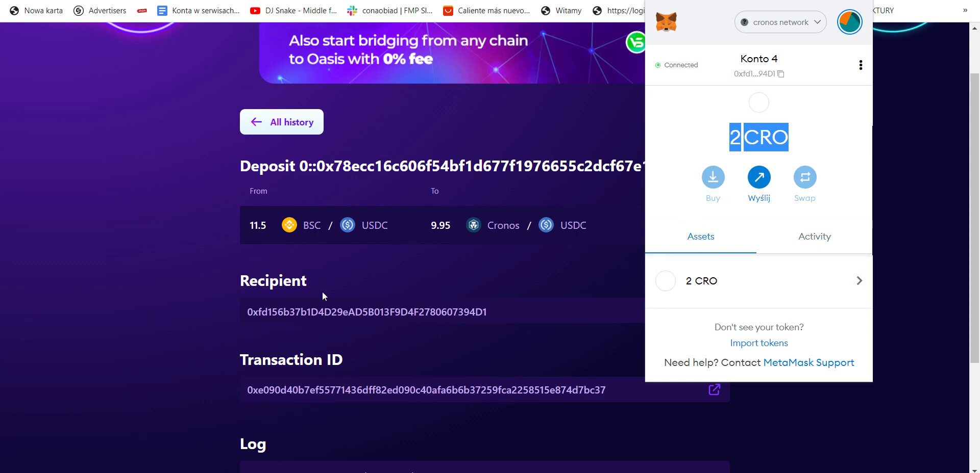
left_click(142, 237)
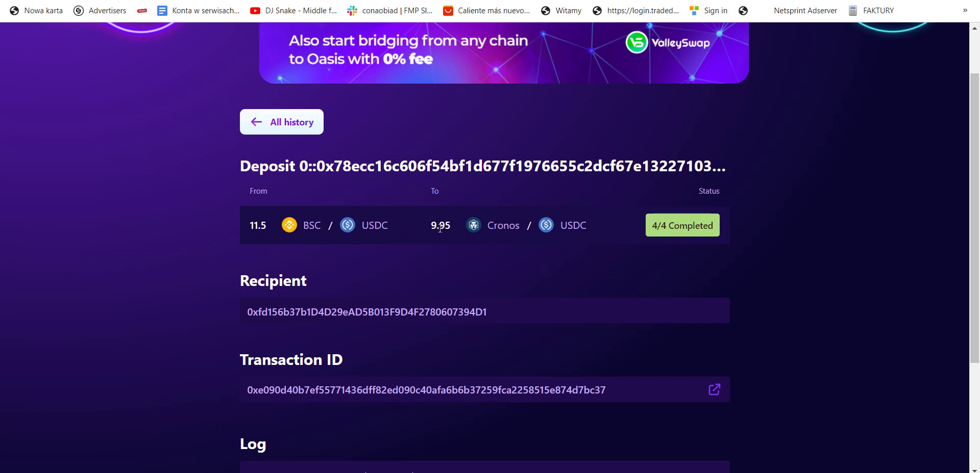
Open mm.finance in a new browser tab and check the connected wallet in MetaMask.
key("ctrl+t")
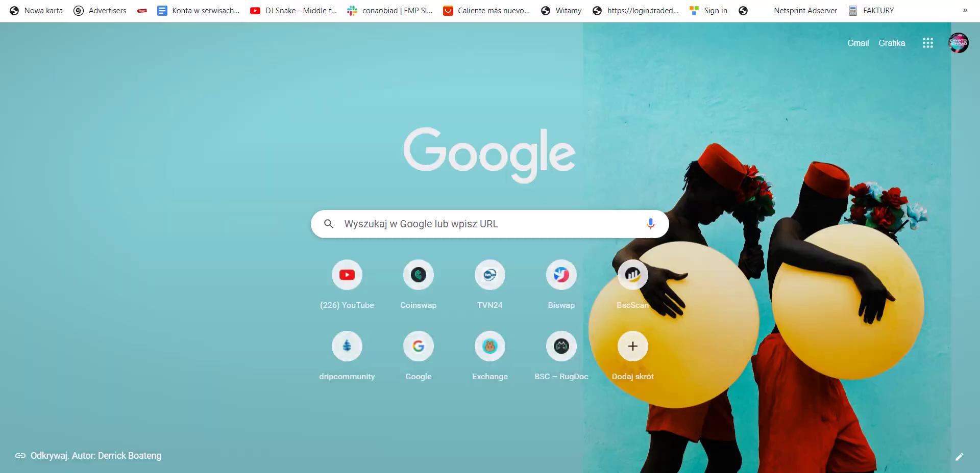
type("mm")
key("Return")
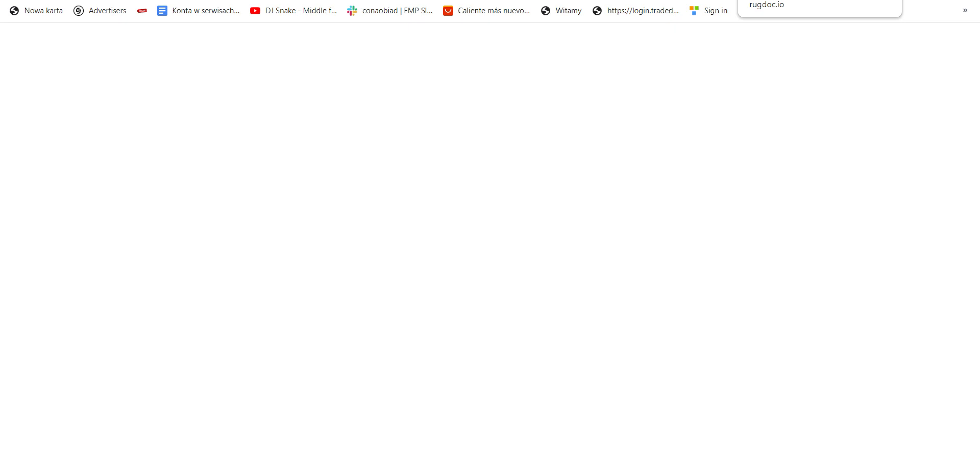
left_click(663, 0)
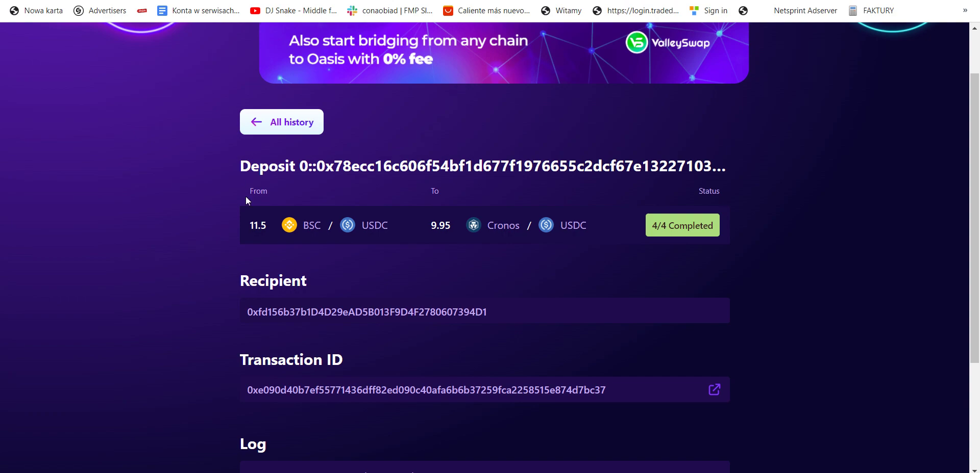
left_click(122, 0)
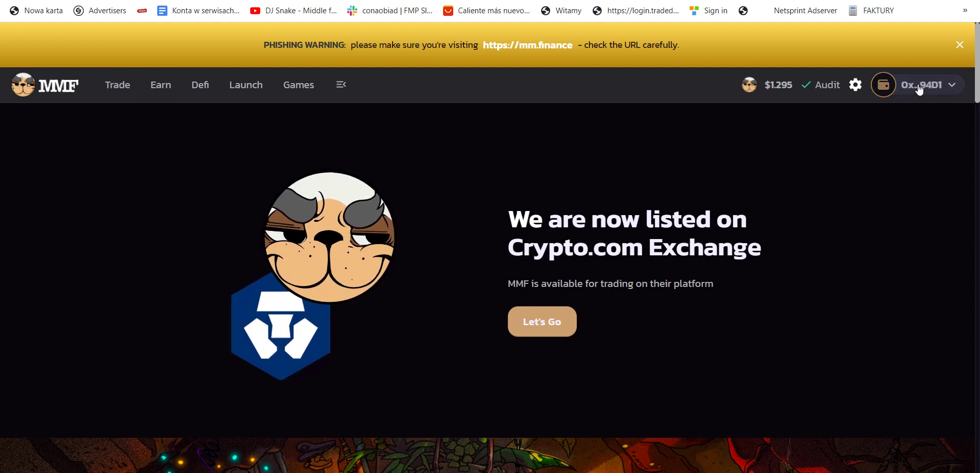
key("alt+shift+m")
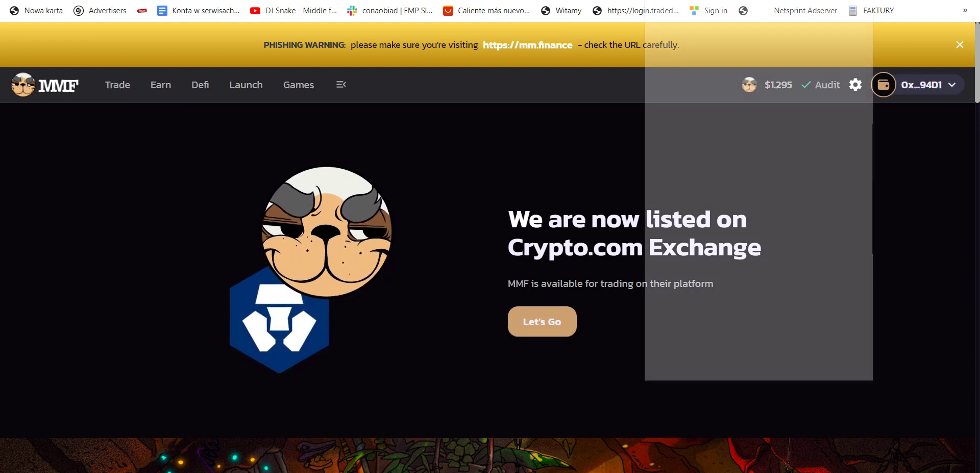
left_click(20, 129)
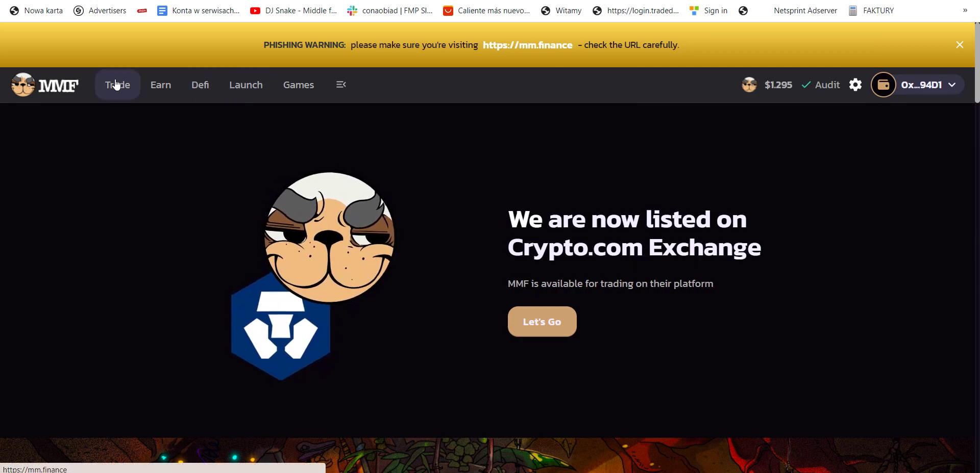
Open the MM.Finance token exchange and set up a swap of the full 9.95 USDC balance to CRO.
scroll(204, 168, "down", 5)
scroll(208, 190, "down", 7)
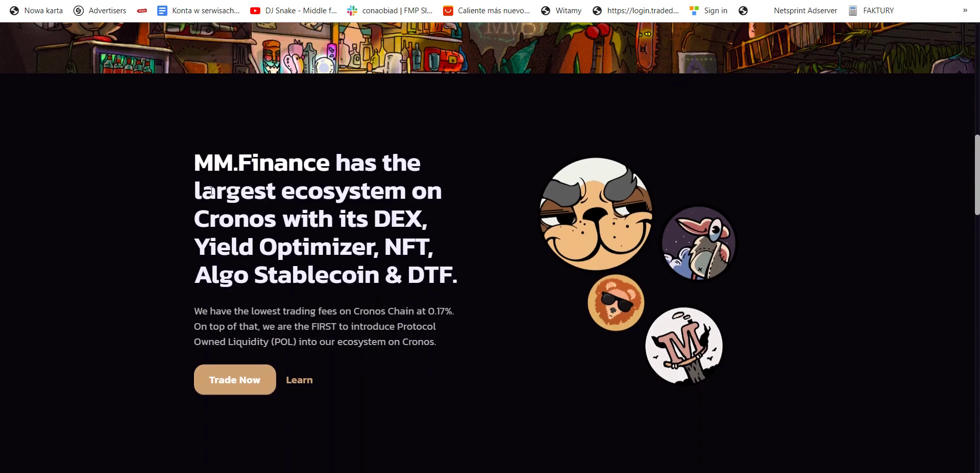
left_click(221, 377)
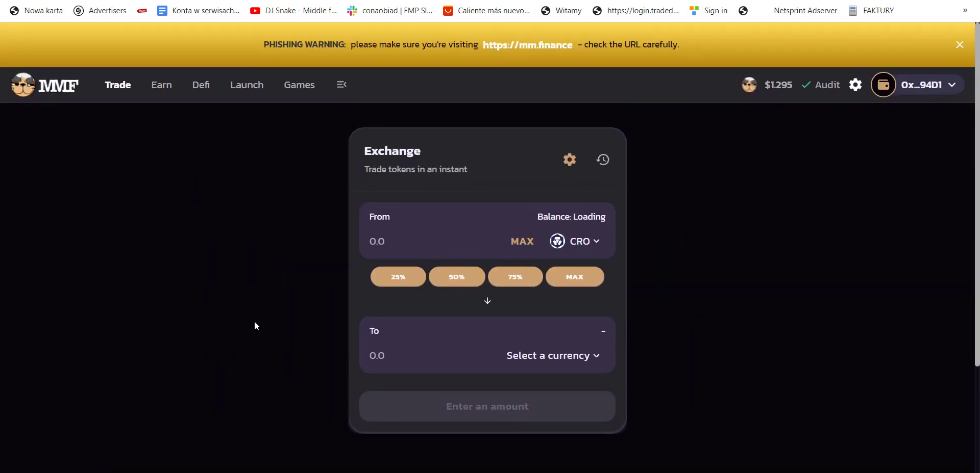
left_click(566, 357)
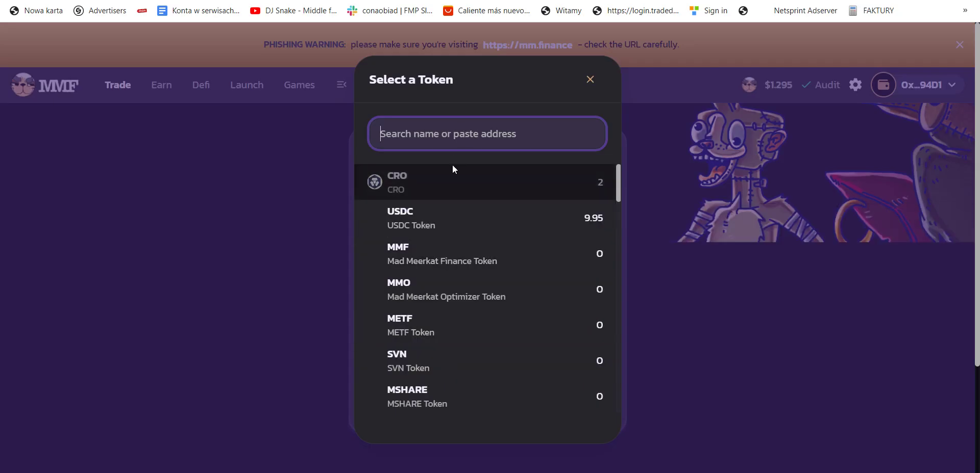
left_click(452, 225)
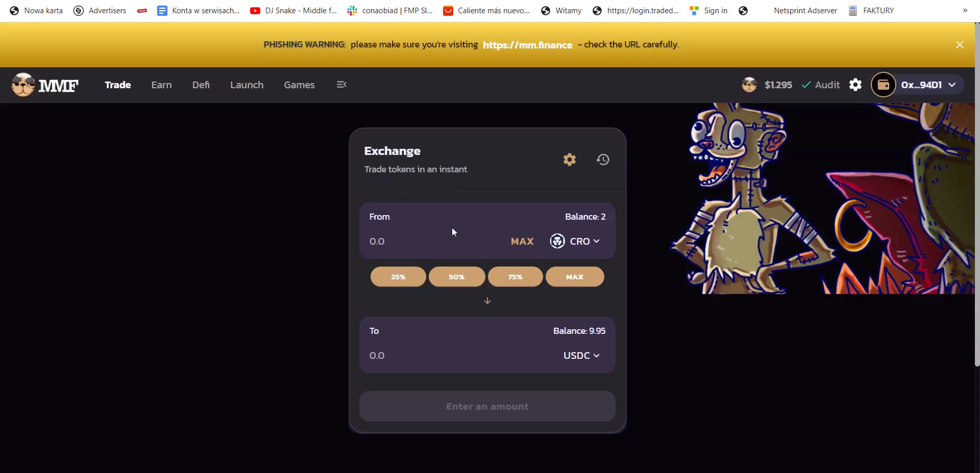
left_click(488, 302)
left_click(516, 242)
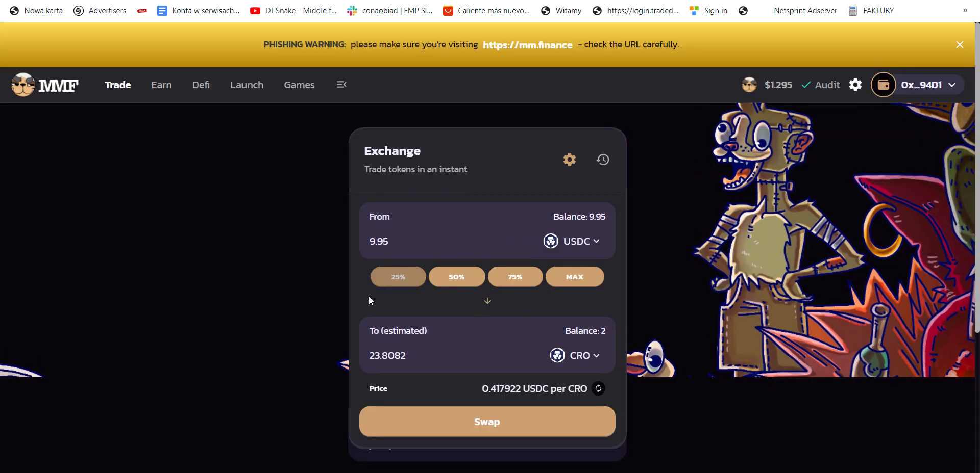
Enable USDC for the swap and confirm the permission request in MetaMask.
scroll(371, 304, "down", 3)
left_click(406, 297)
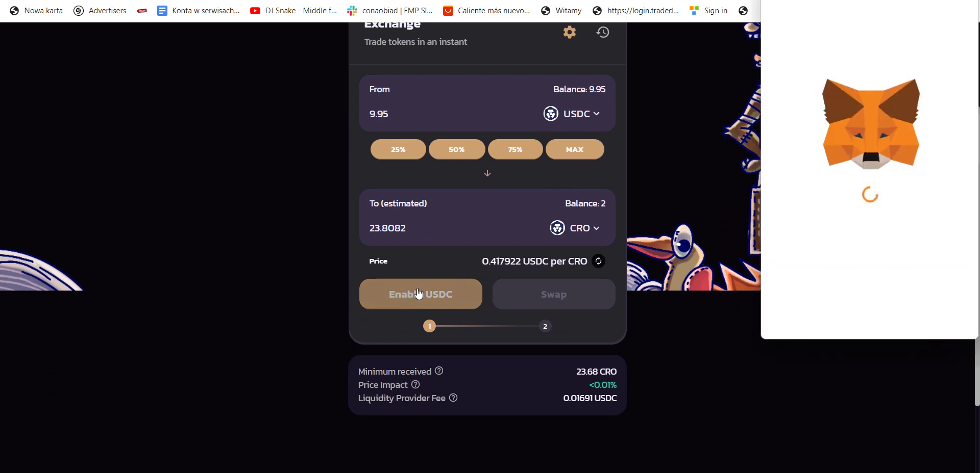
scroll(895, 312, "down", 1)
left_click(899, 313)
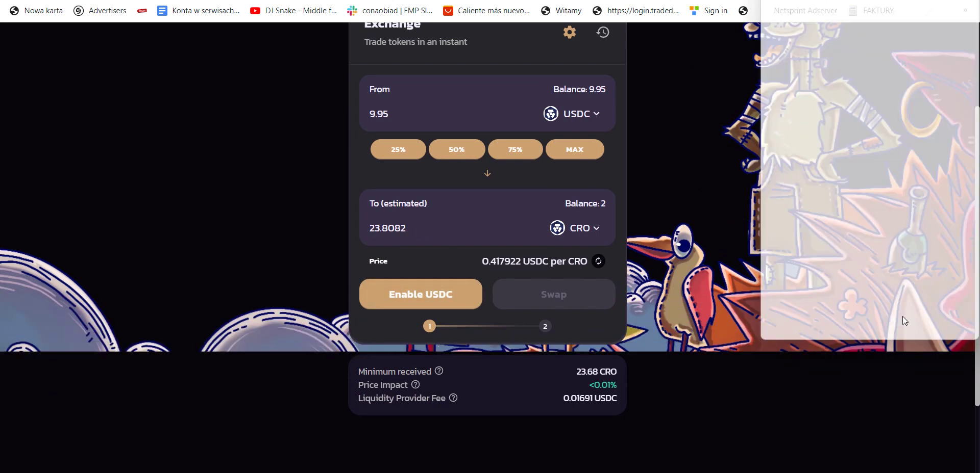
scroll(741, 223, "up", 2)
scroll(741, 223, "up", 1)
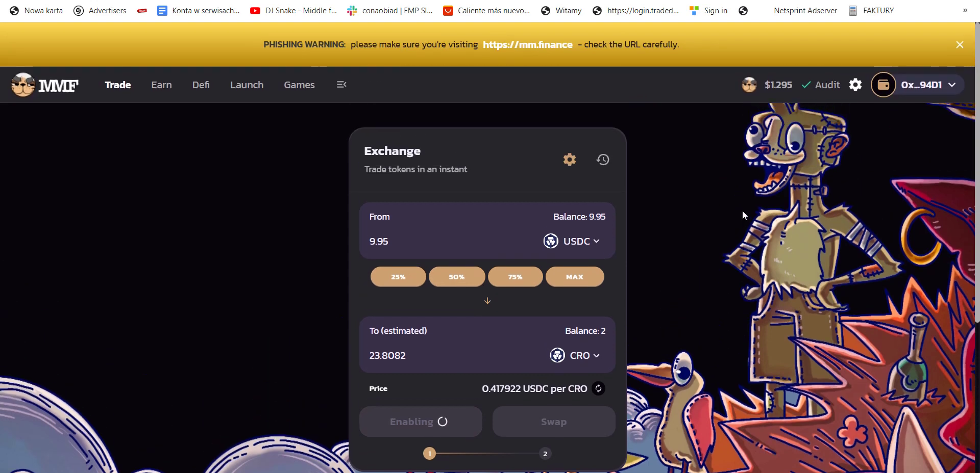